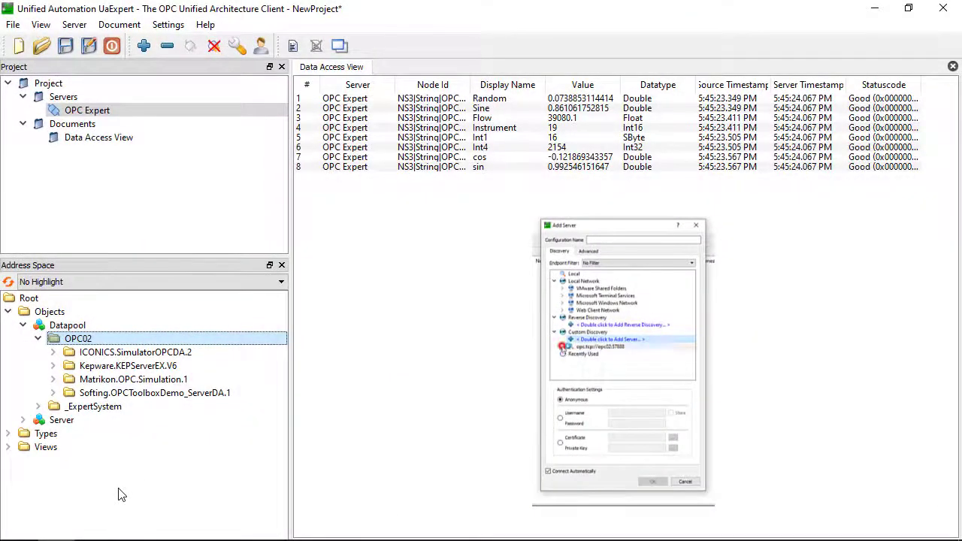
# Choose the unsecured None endpoint of OPC Expert on opc02
pyautogui.click(563, 350)
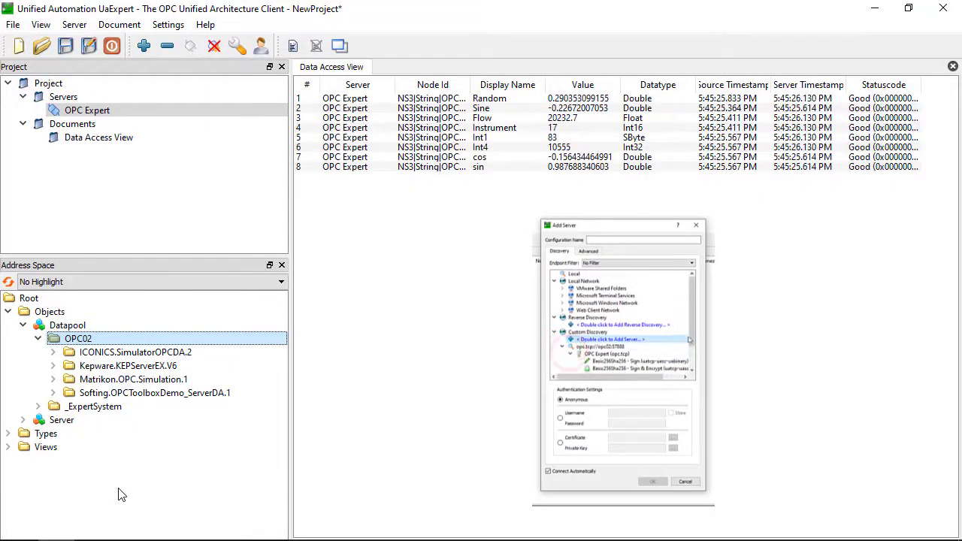
pyautogui.scroll(-3, 680, 360)
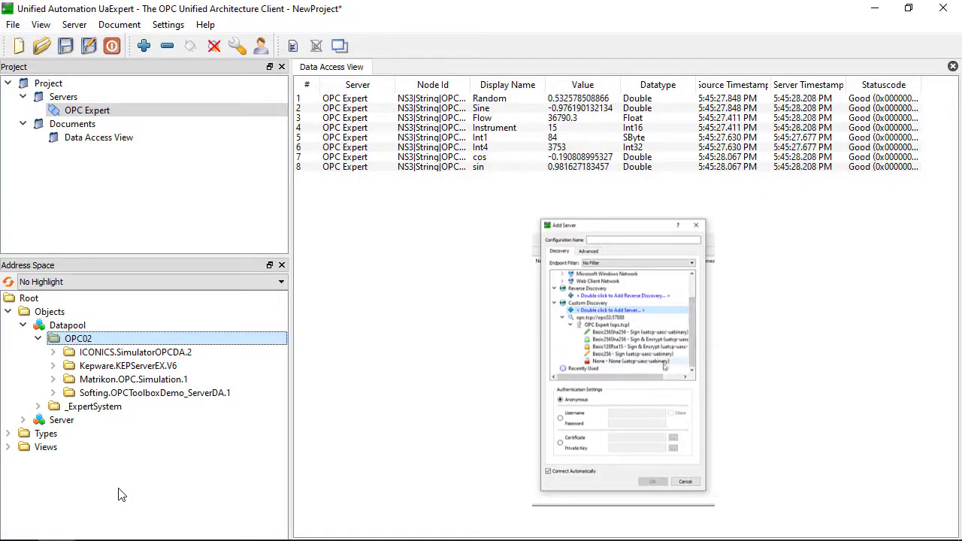
pyautogui.click(661, 362)
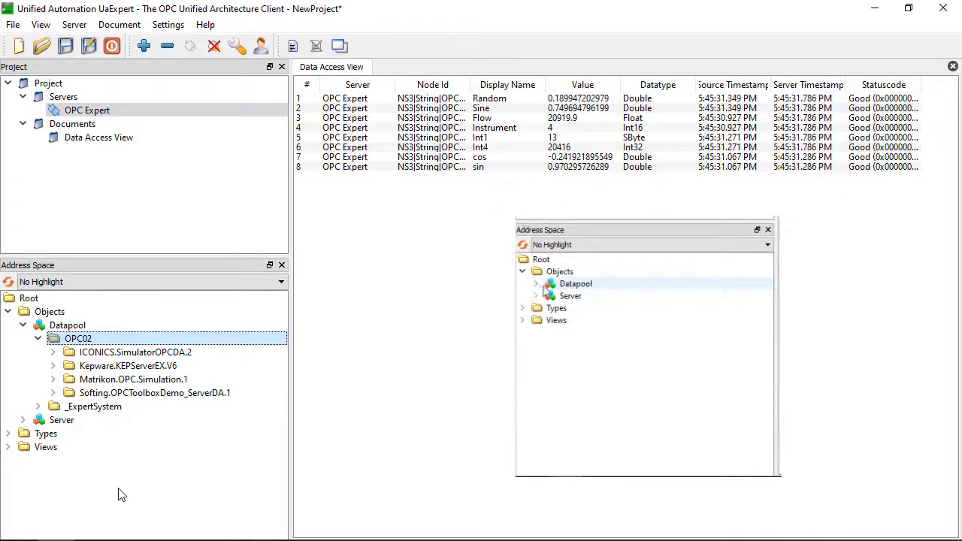
# Expand the Datapool > OPC02 DA server folders, then tick 'Run as service' for the OPC UA server
pyautogui.click(536, 284)
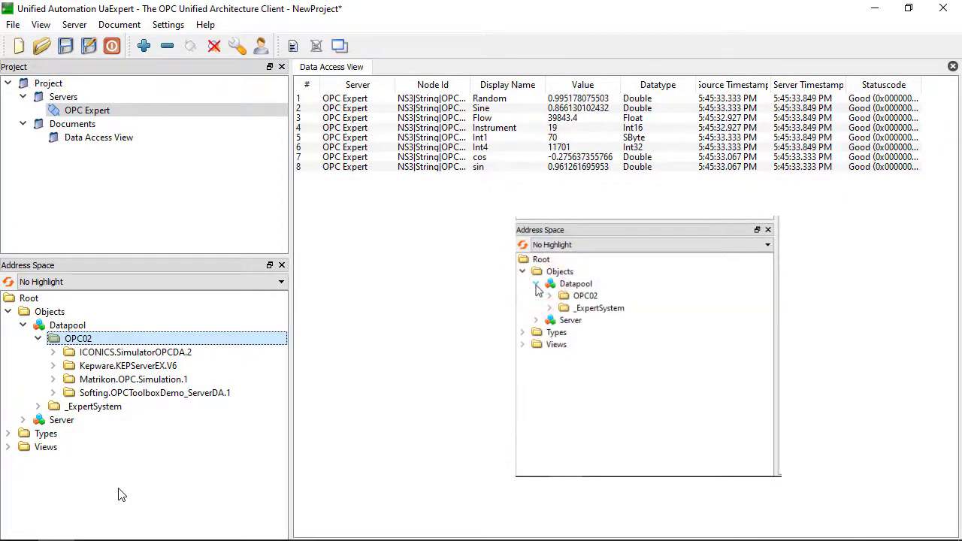
pyautogui.click(550, 296)
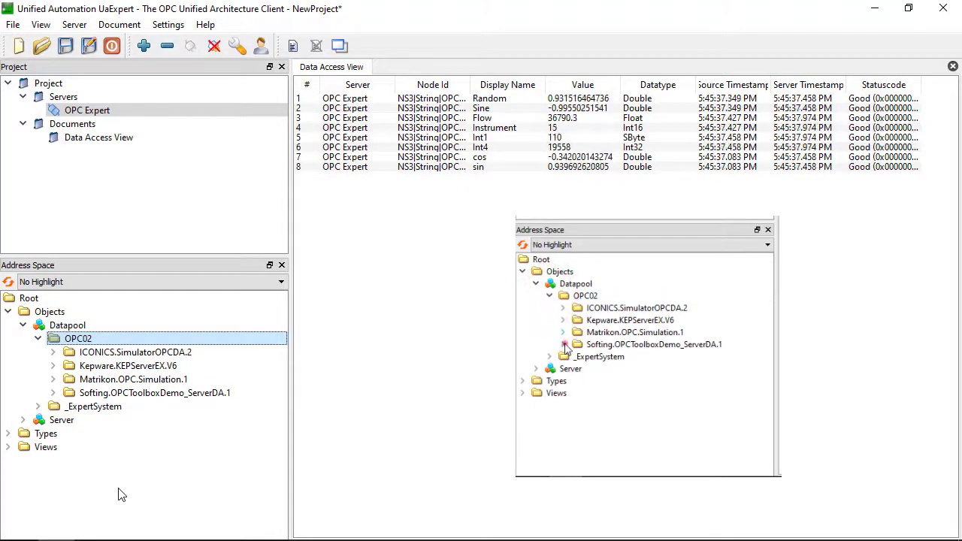
pyautogui.click(564, 344)
pyautogui.click(564, 332)
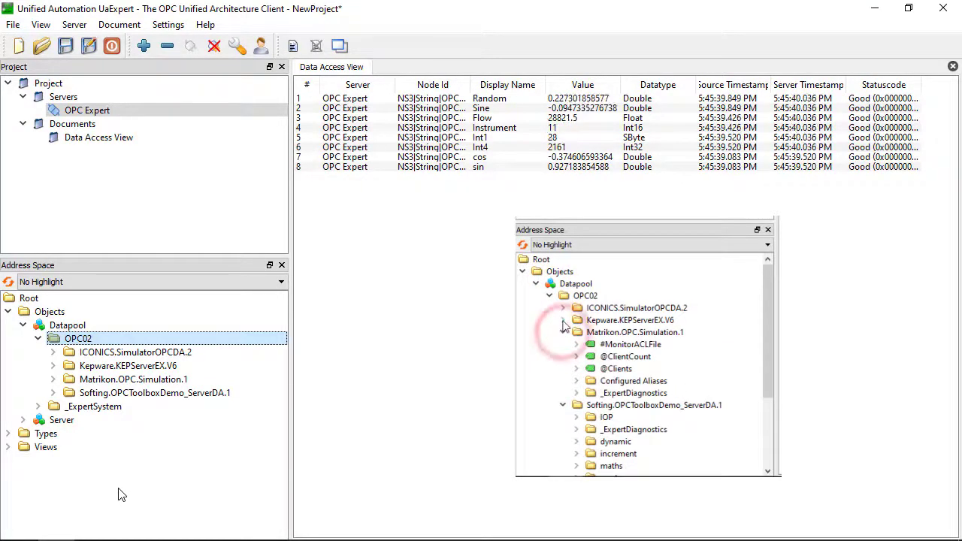
pyautogui.click(563, 320)
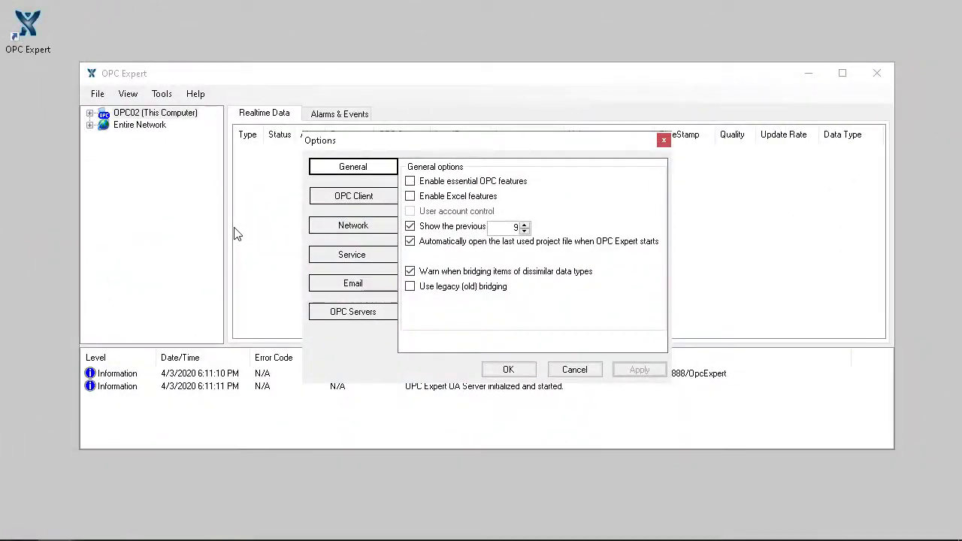
pyautogui.click(380, 313)
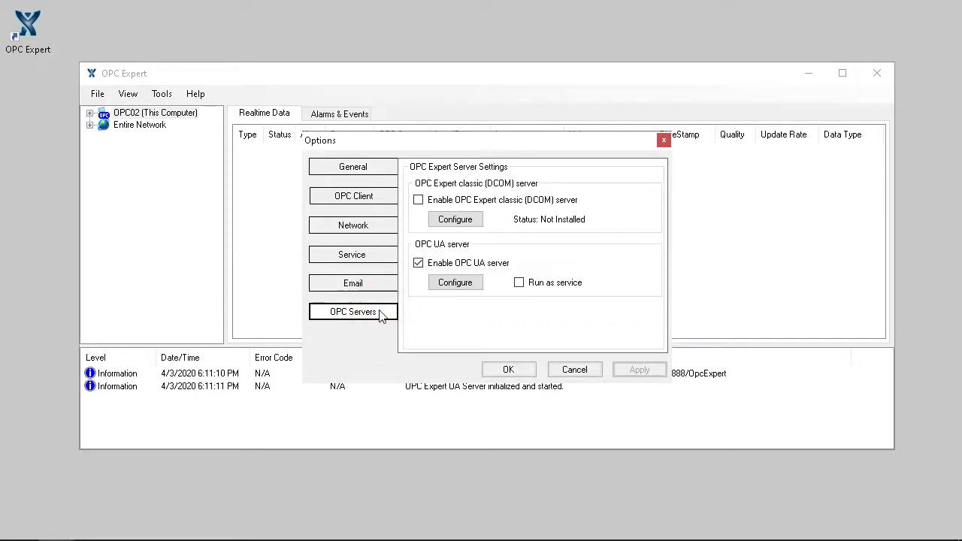
pyautogui.click(518, 285)
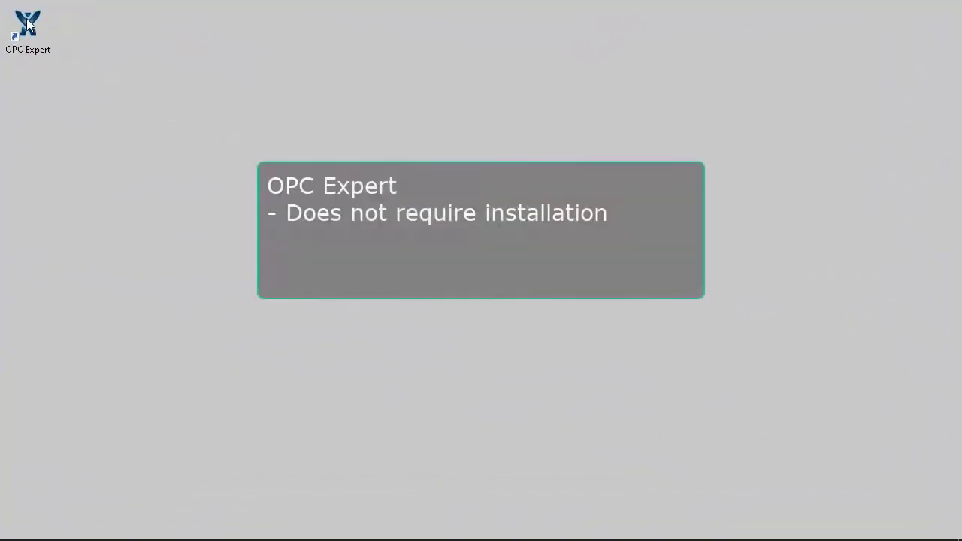
# Launch OPC Expert from its desktop icon, leaving UaExpert's NewProject empty
pyautogui.doubleClick(27, 24)
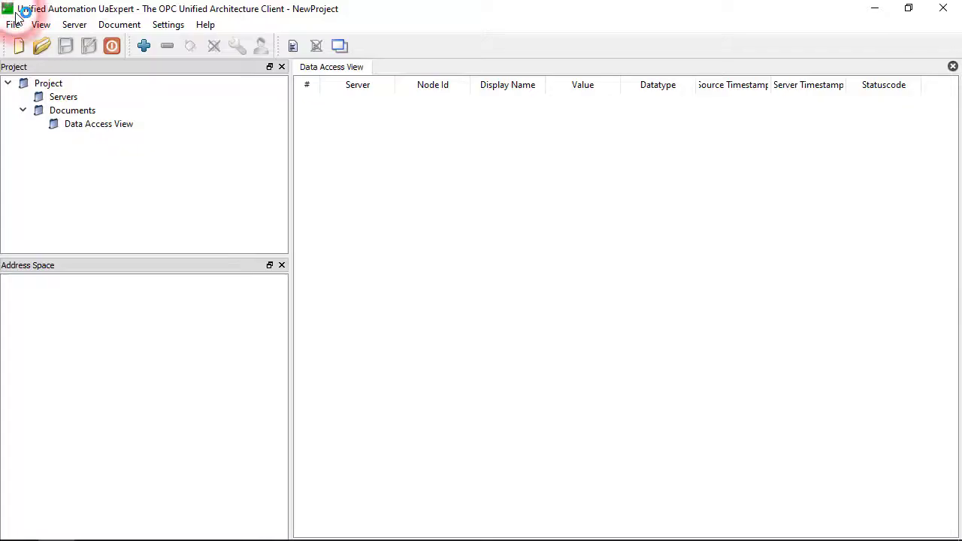
# Open the Add Server dialog from UaExpert's Server menu
pyautogui.click(73, 25)
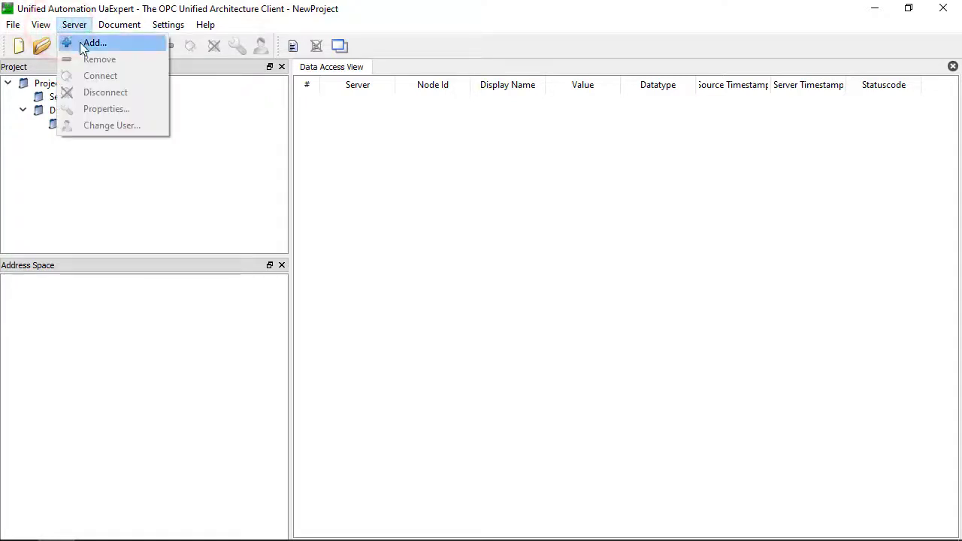
pyautogui.click(84, 43)
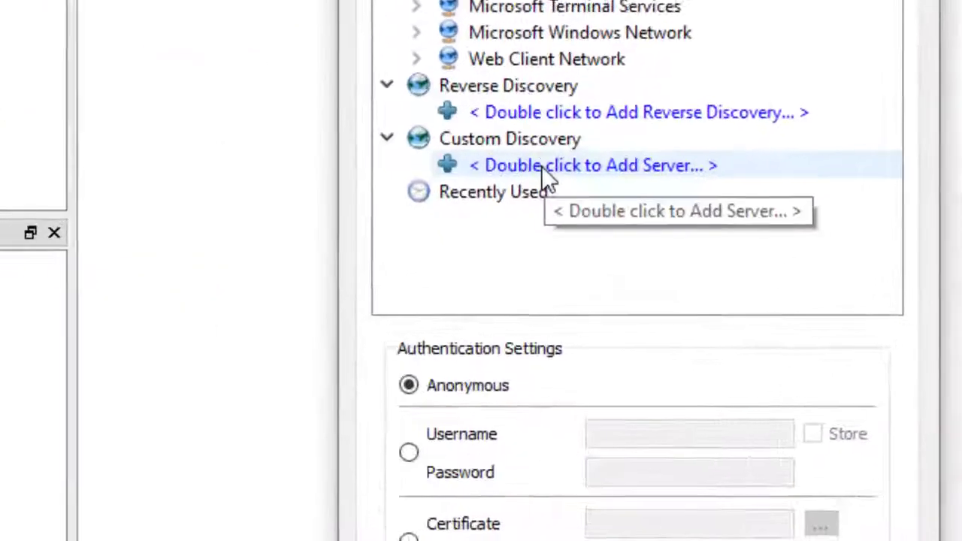
# Add custom discovery URL opc.tcp://opc02:57888 and select OPC Expert's 'None - None' endpoint
pyautogui.click(530, 231)
pyautogui.doubleClick(543, 156)
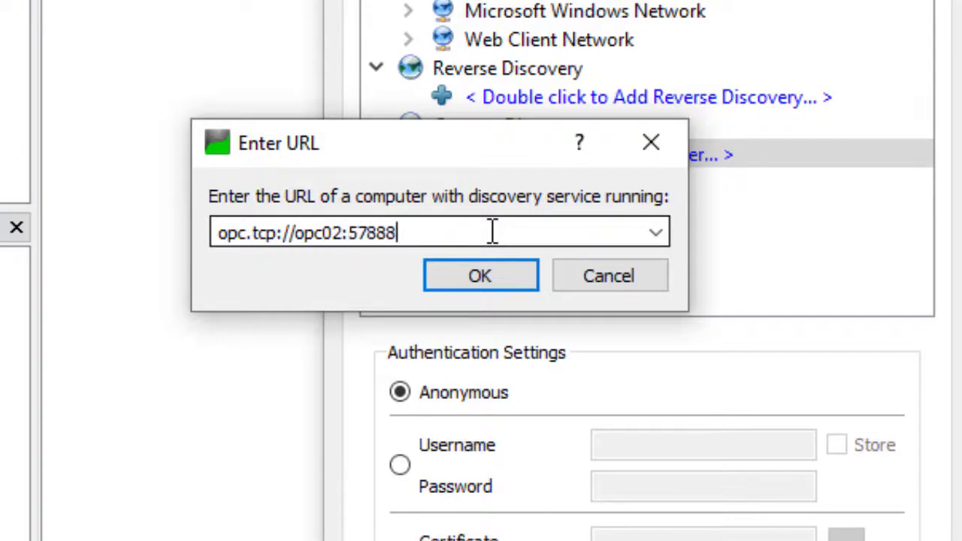
pyautogui.click(500, 272)
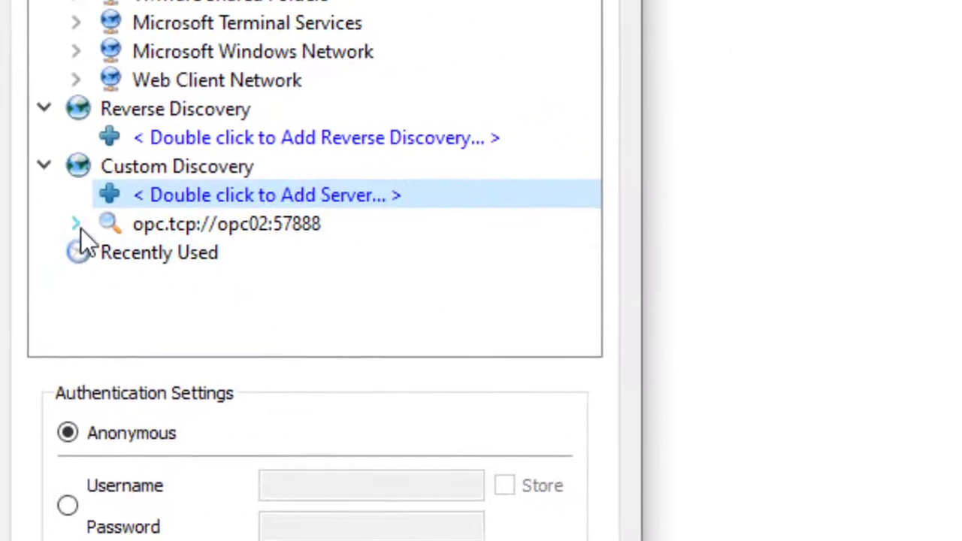
pyautogui.click(407, 183)
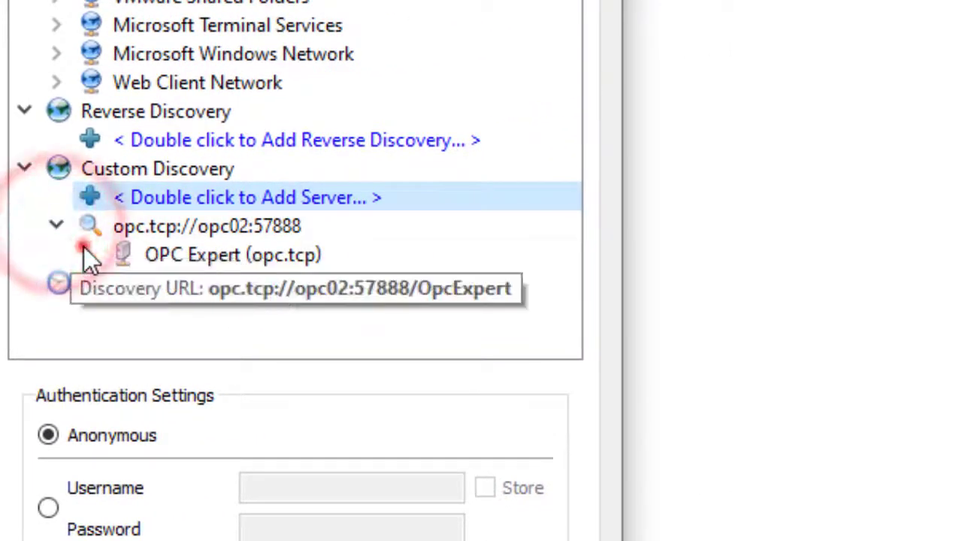
pyautogui.click(87, 253)
pyautogui.moveTo(569, 184); pyautogui.dragTo(573, 282)
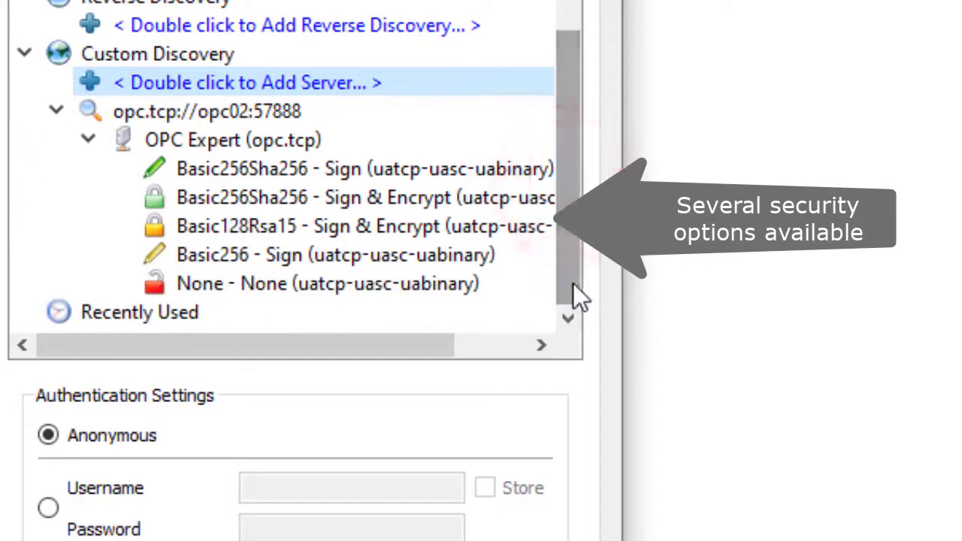
pyautogui.click(446, 293)
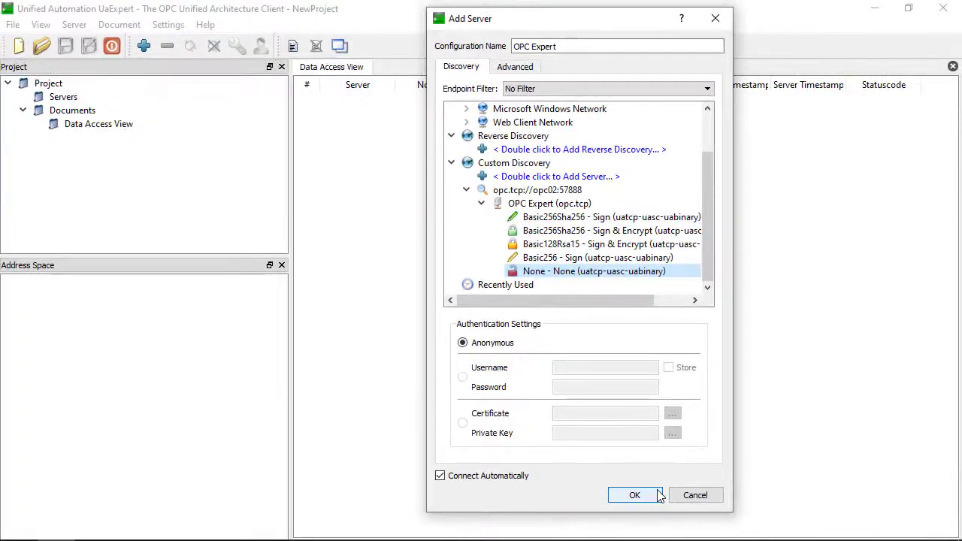
# Add the OPC Expert server connection, trusting its certificate to connect
pyautogui.click(658, 489)
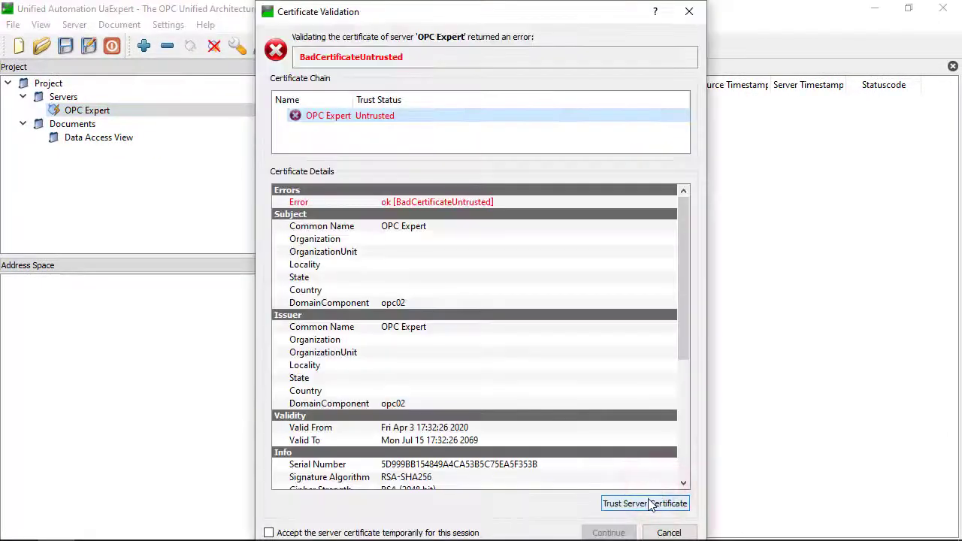
pyautogui.click(650, 507)
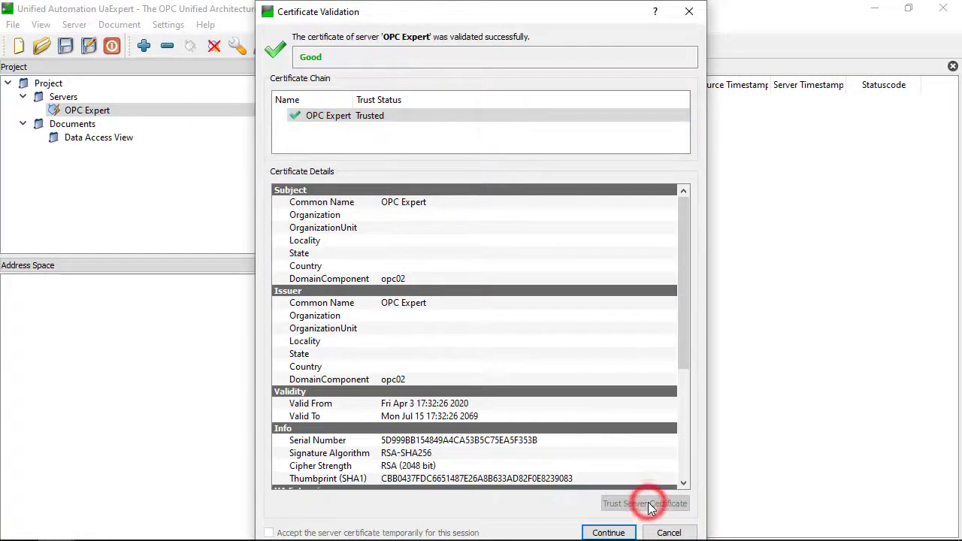
pyautogui.click(609, 532)
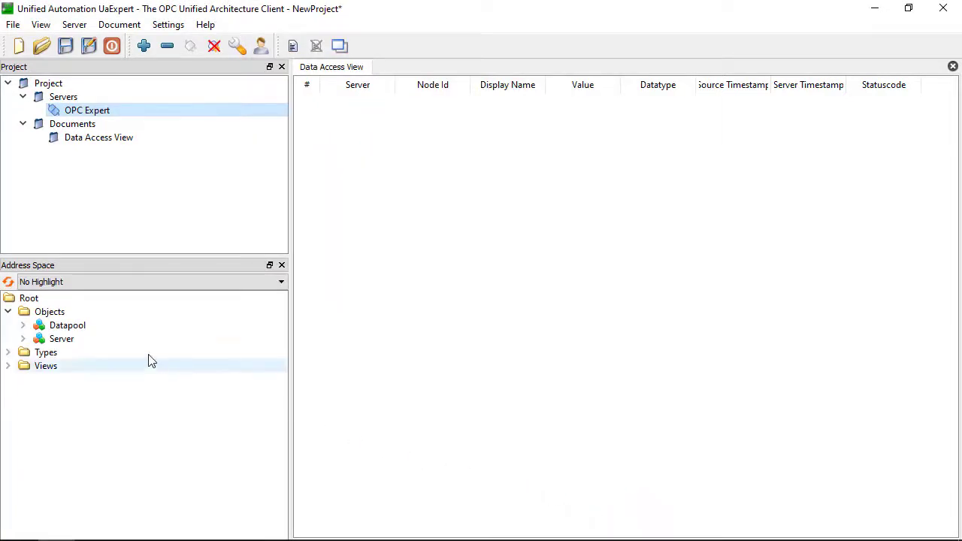
# Expand Datapool > OPC02's four DA servers and ICONICS Numeric folder, selecting the Sine tag
pyautogui.click(22, 326)
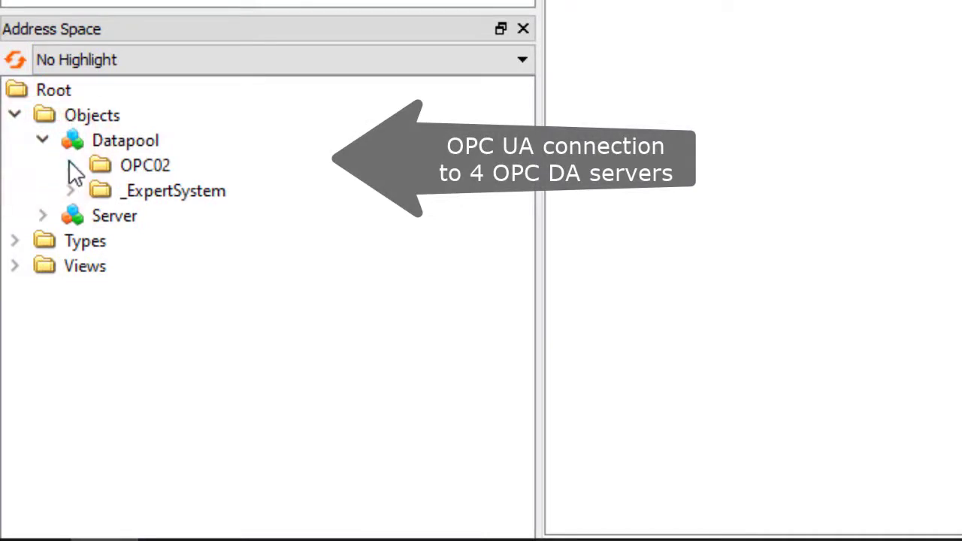
pyautogui.click(70, 166)
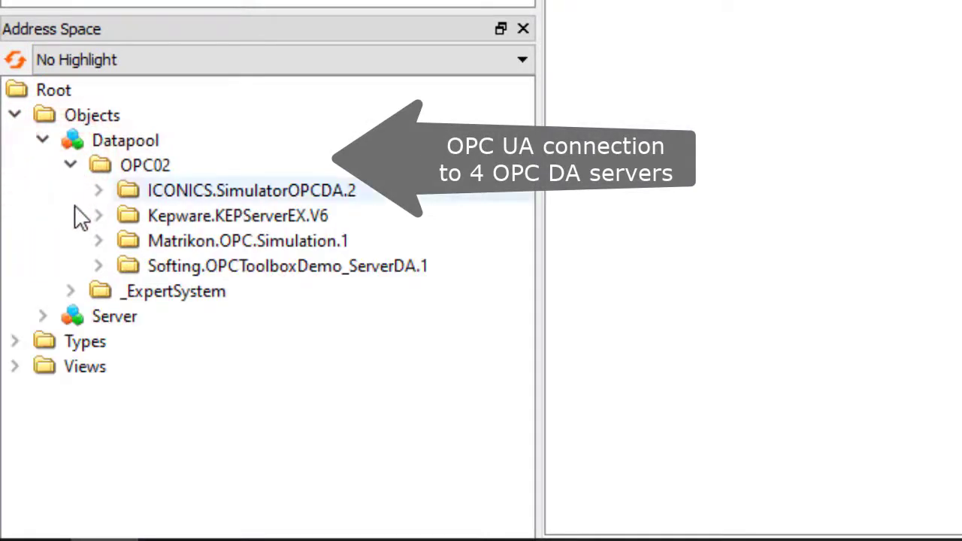
pyautogui.click(100, 265)
pyautogui.click(97, 240)
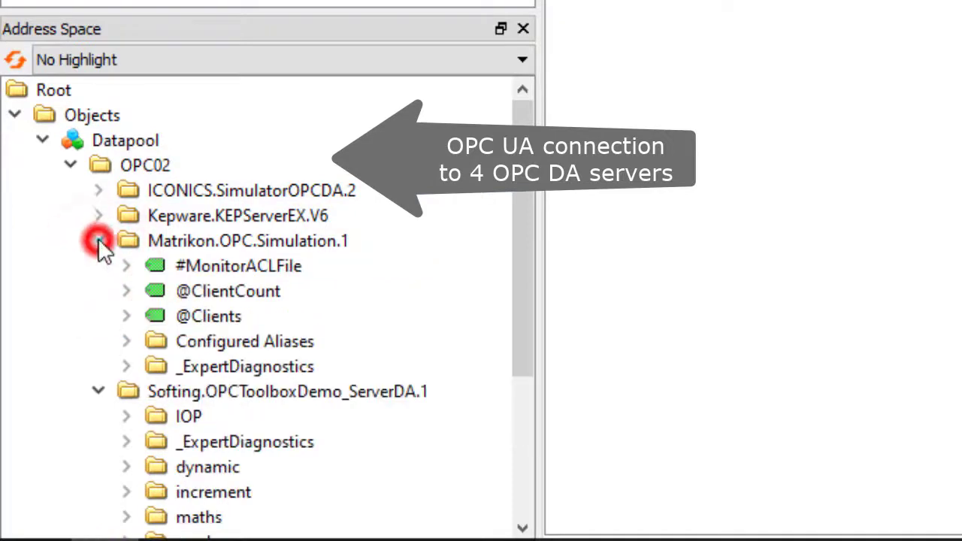
pyautogui.click(98, 216)
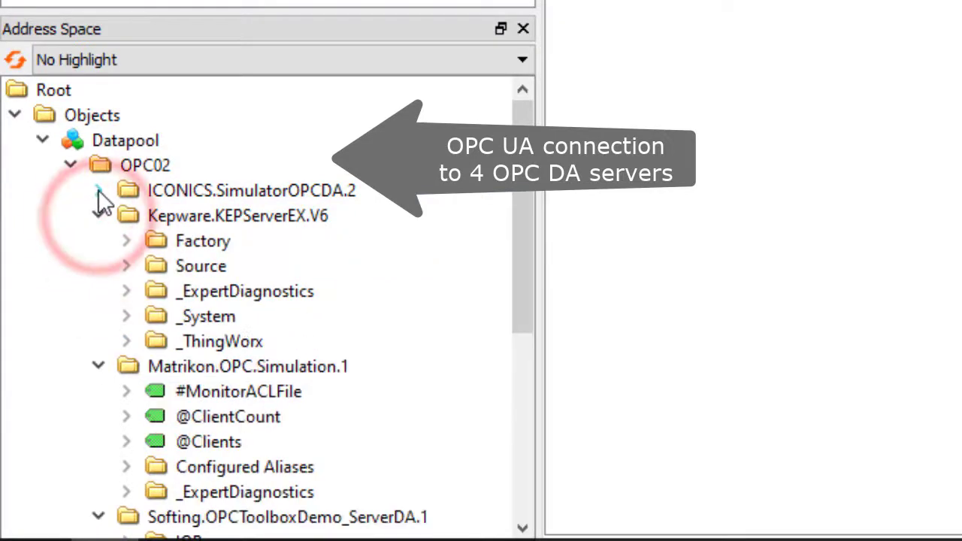
pyautogui.click(97, 190)
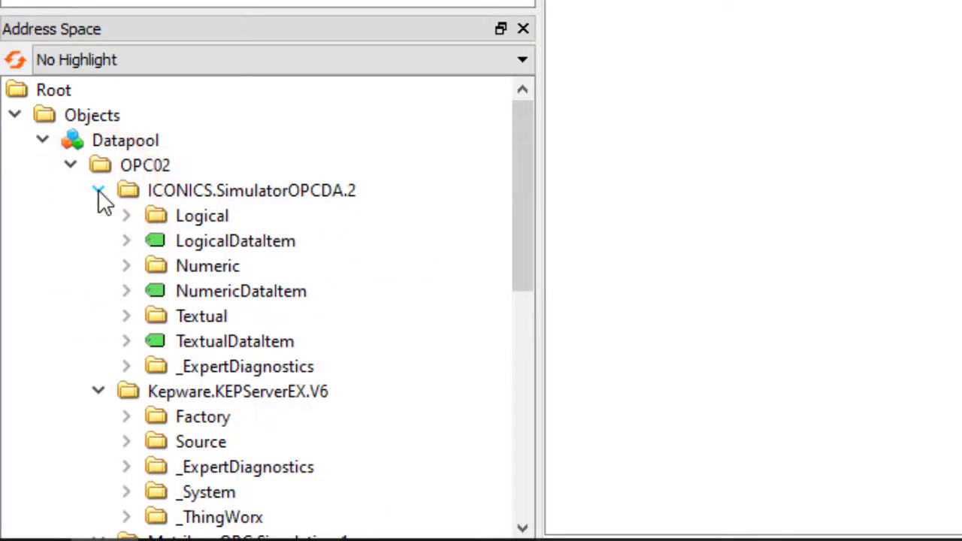
pyautogui.click(126, 266)
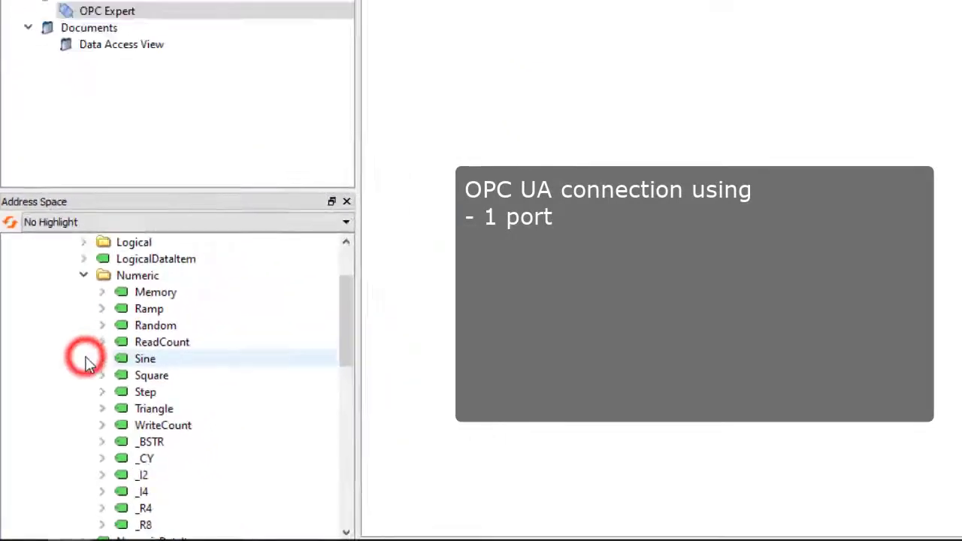
pyautogui.click(144, 361)
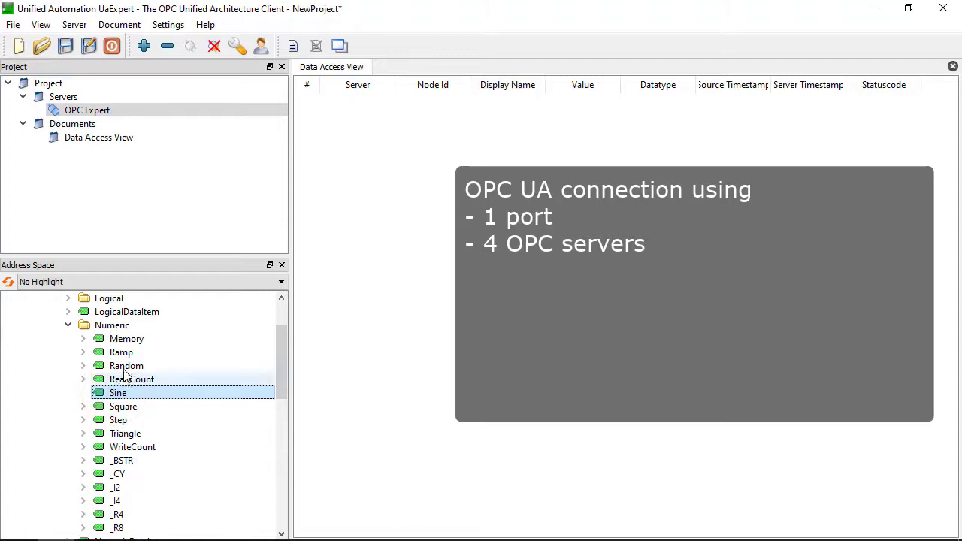
# Monitor ICONICS Random and Sine plus Kepware Factory > OPCTI Flow in the Data Access View
pyautogui.doubleClick(125, 366)
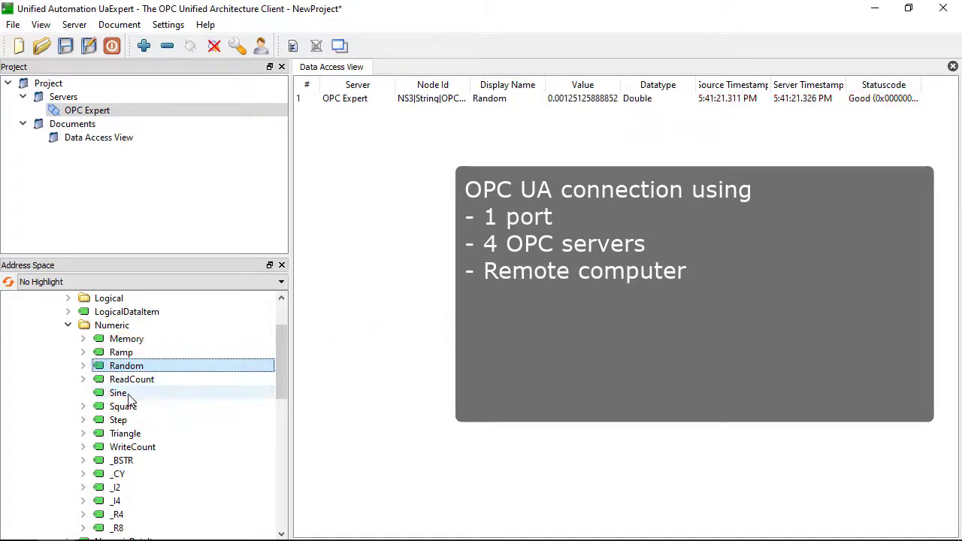
pyautogui.moveTo(120, 393); pyautogui.dragTo(392, 303)
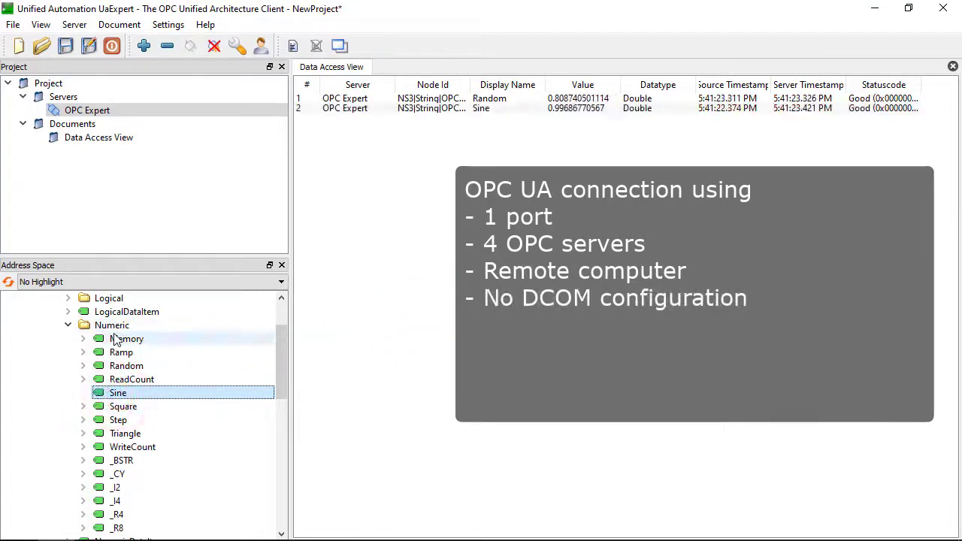
pyautogui.click(68, 329)
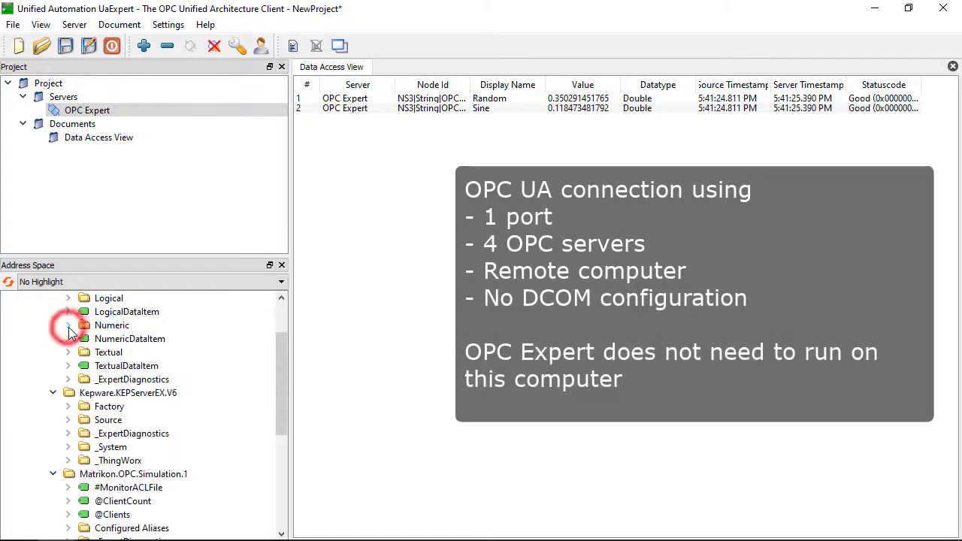
pyautogui.click(69, 406)
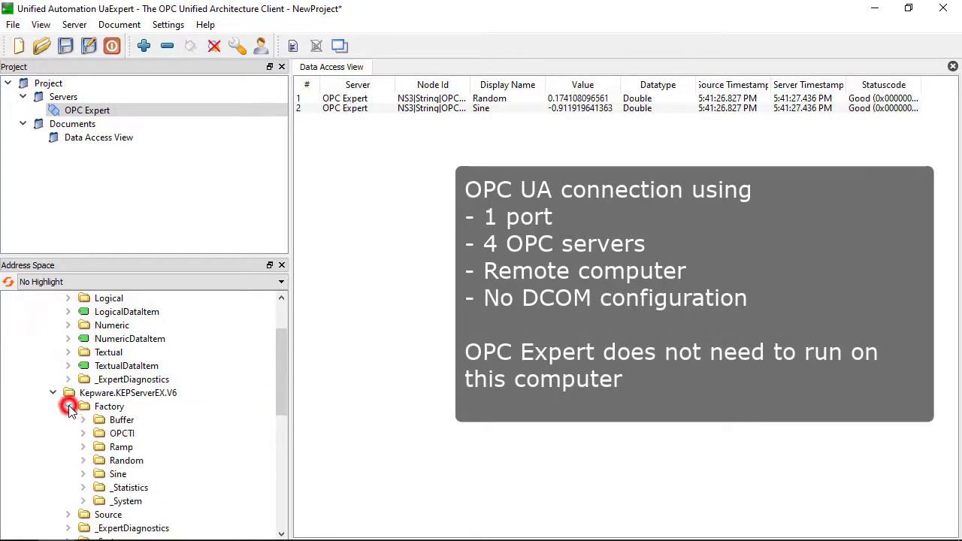
pyautogui.click(82, 434)
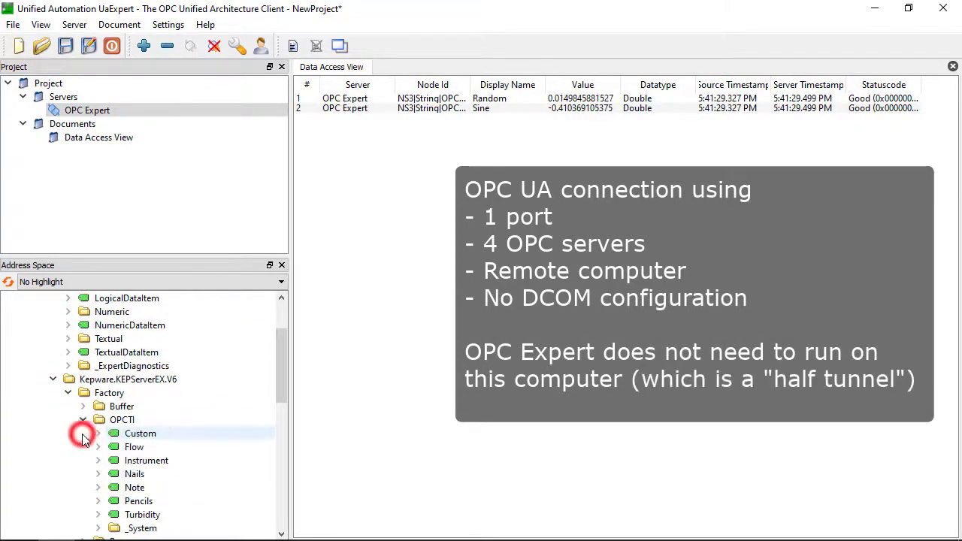
pyautogui.moveTo(130, 447); pyautogui.dragTo(464, 376)
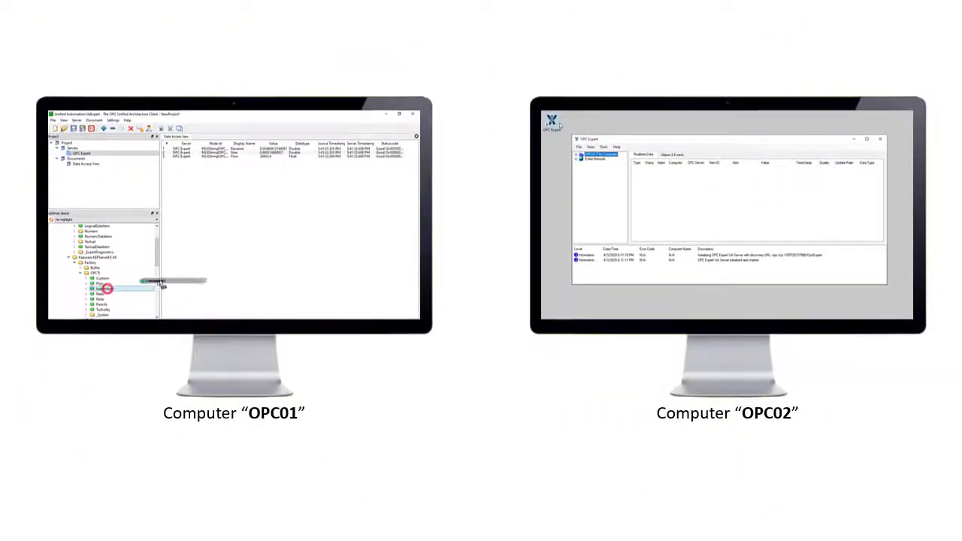
# Add the Instrument tag to the view, then enable 'Run as service' under OPC Expert's OPC Servers options
pyautogui.moveTo(163, 286); pyautogui.dragTo(235, 239)
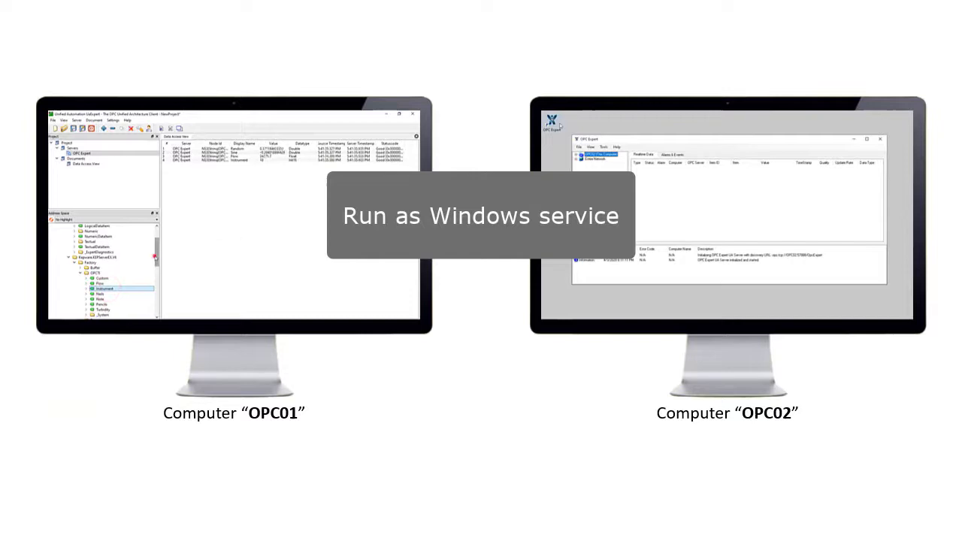
pyautogui.moveTo(156, 260); pyautogui.dragTo(155, 247)
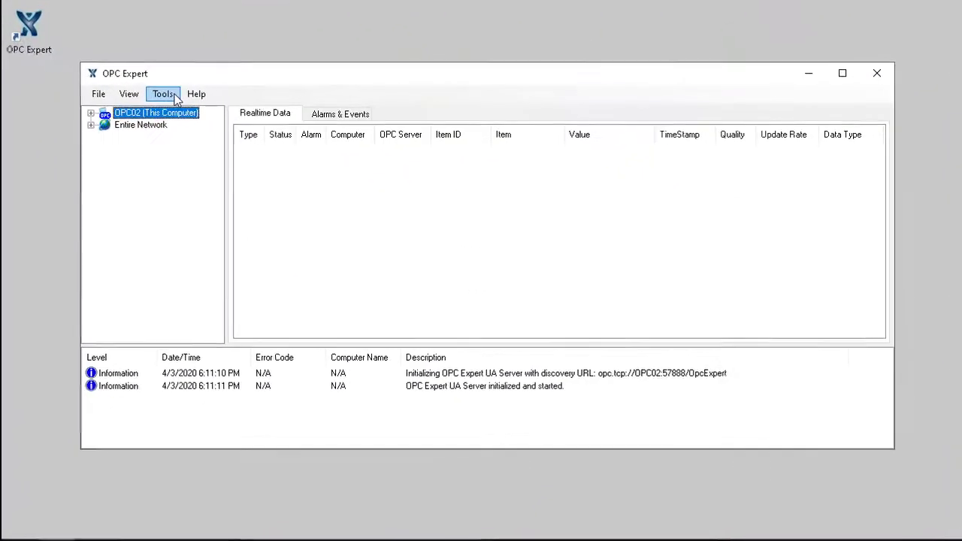
pyautogui.click(172, 96)
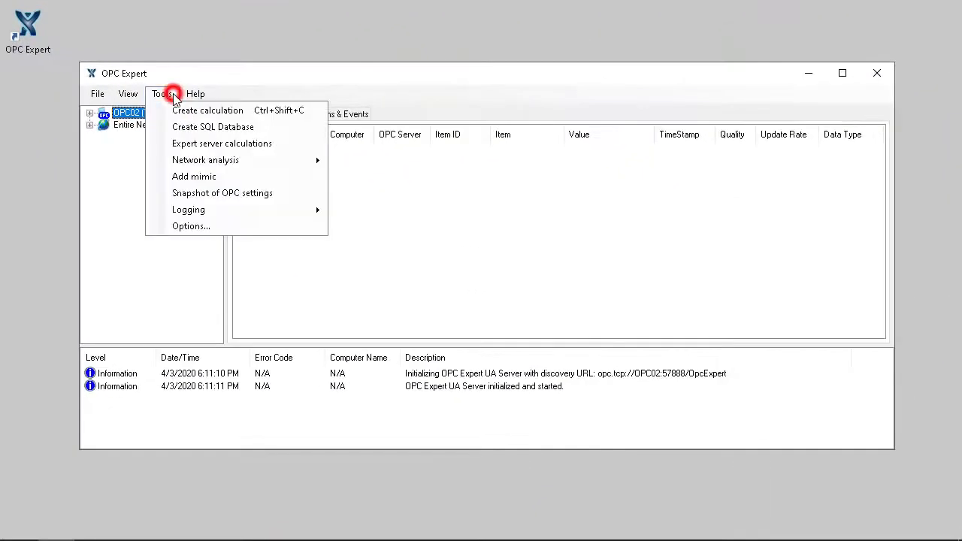
pyautogui.click(234, 227)
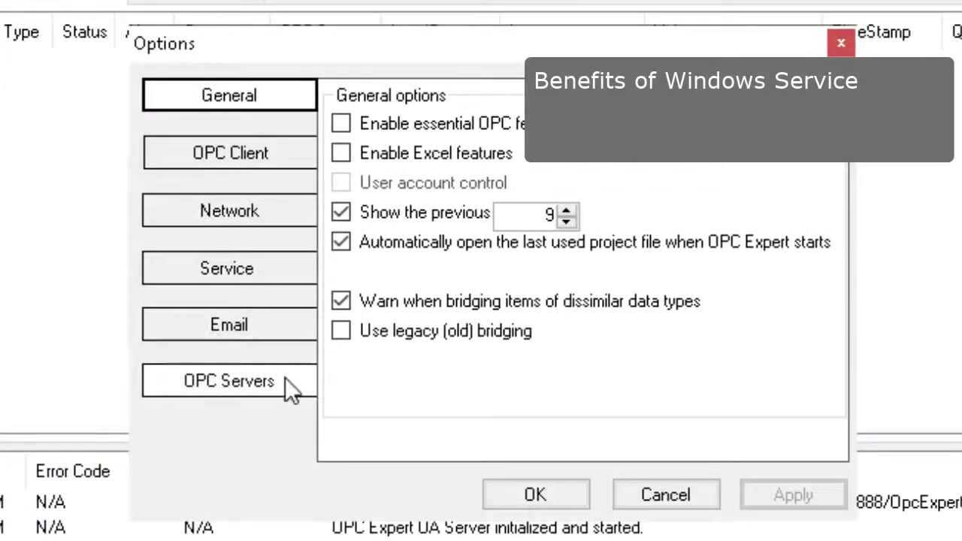
pyautogui.click(282, 380)
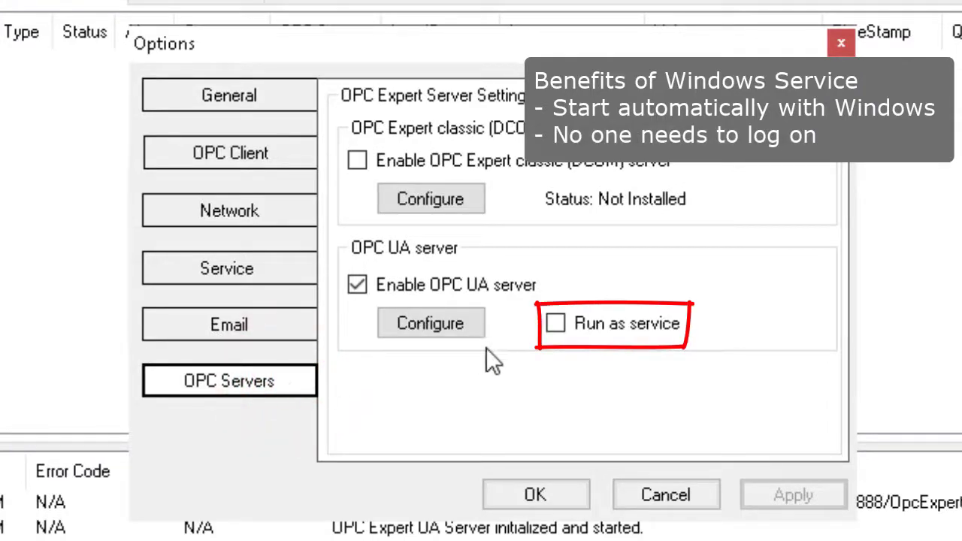
pyautogui.click(553, 326)
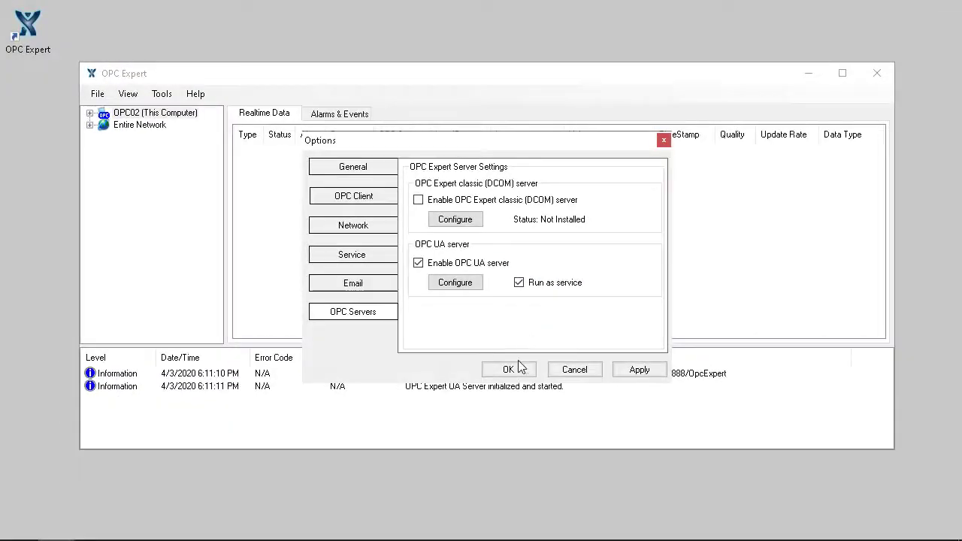
pyautogui.click(518, 368)
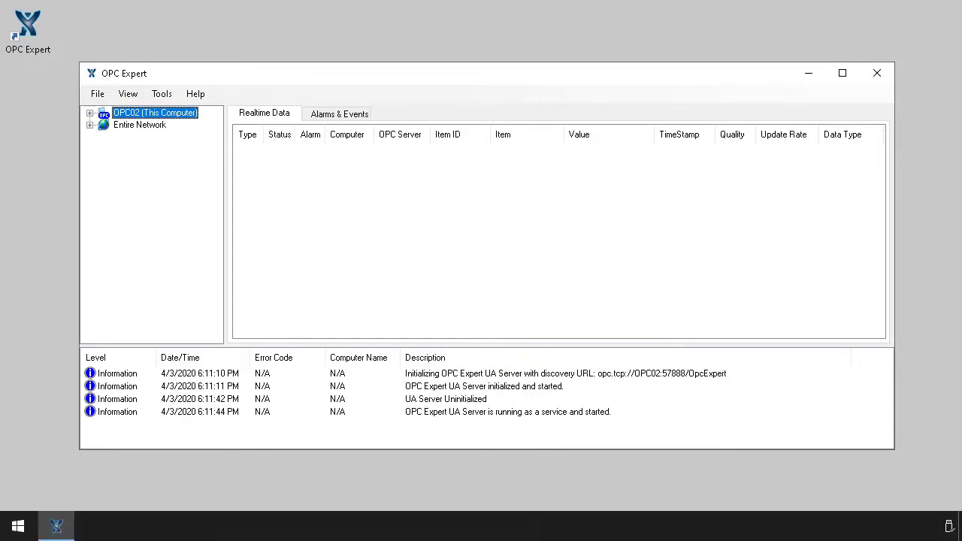
# In Task Manager's Services list, go to details of the OPC Expert UA Server service, PID 2596
pyautogui.rightClick(547, 530)
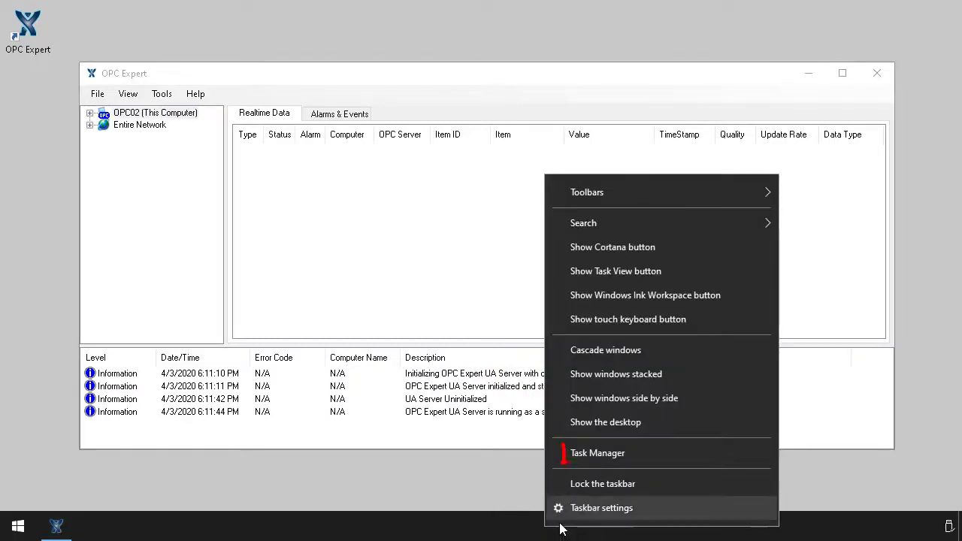
pyautogui.click(632, 454)
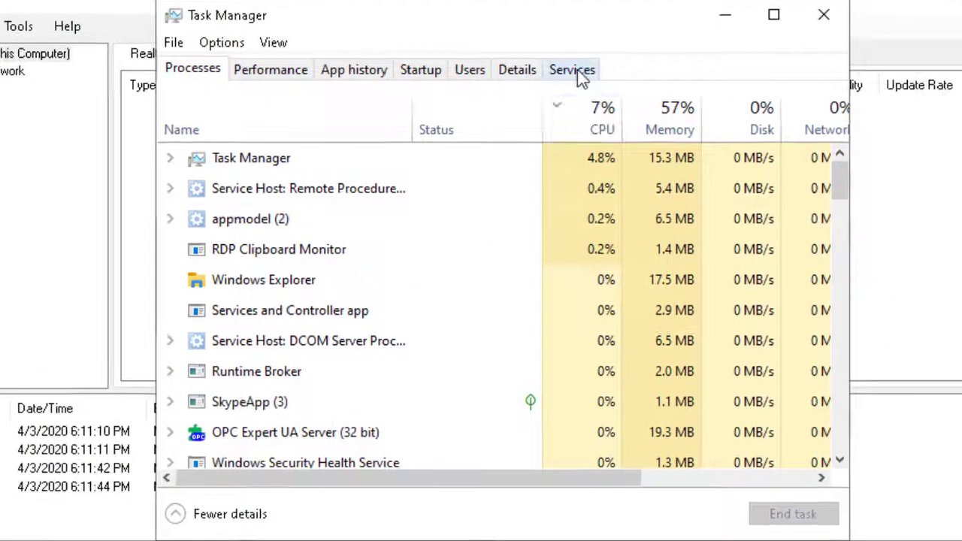
pyautogui.click(544, 124)
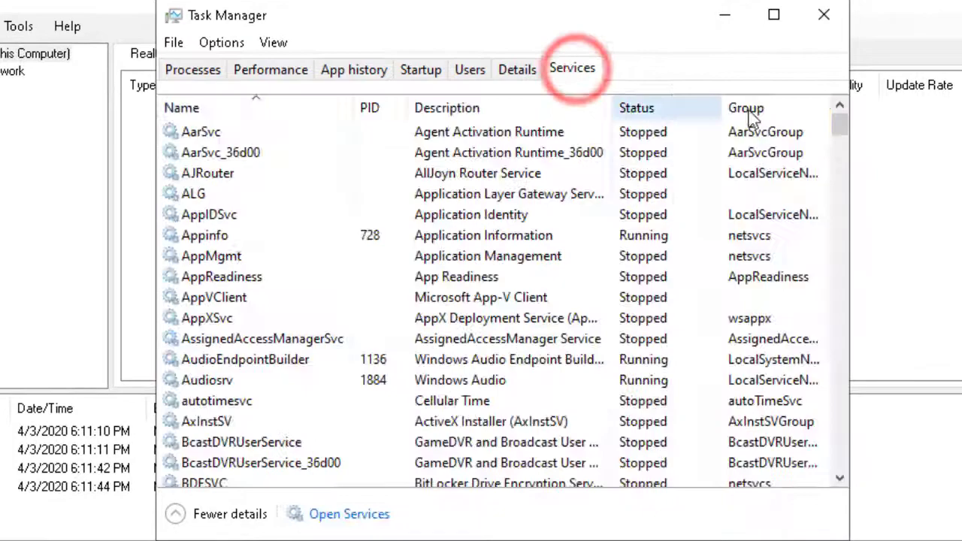
pyautogui.click(839, 126)
pyautogui.moveTo(840, 142); pyautogui.dragTo(839, 293)
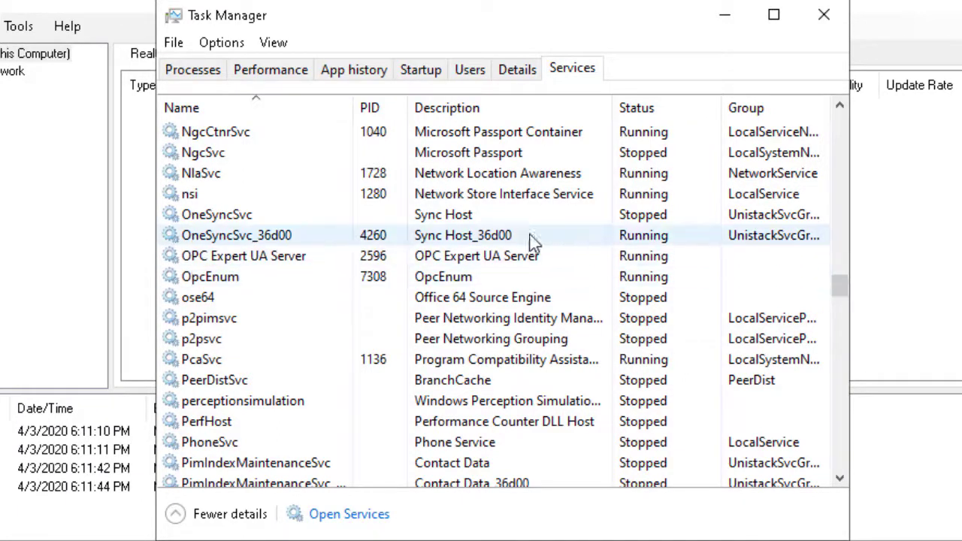
pyautogui.rightClick(319, 260)
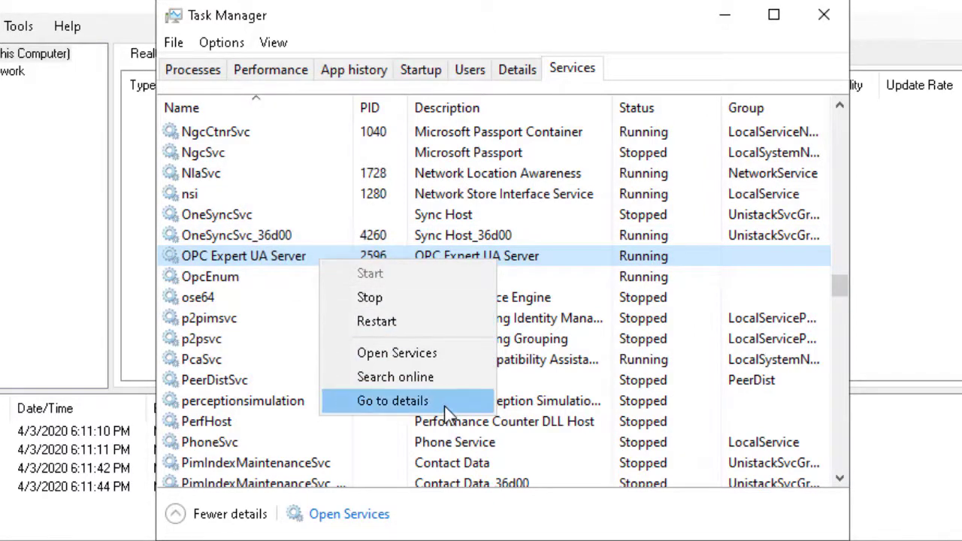
pyautogui.click(392, 400)
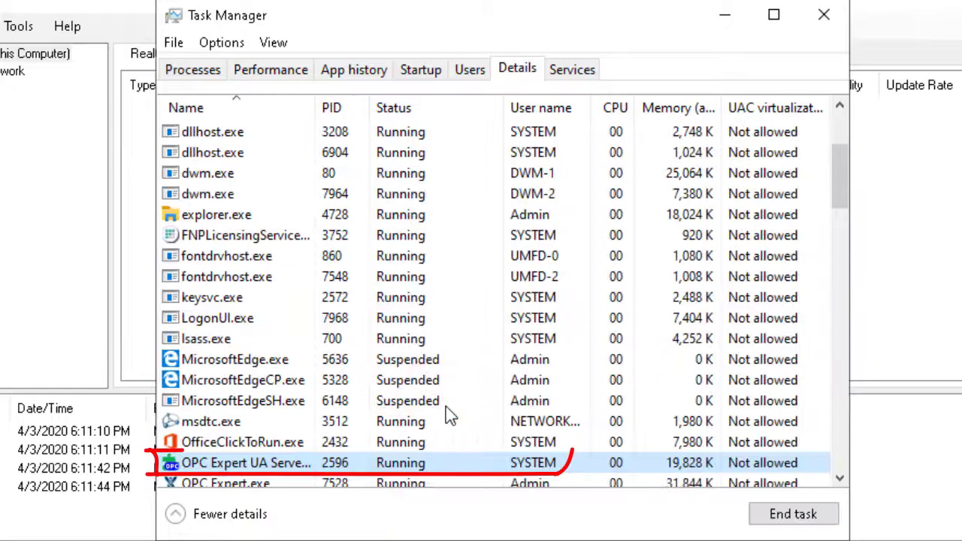
pyautogui.click(839, 478)
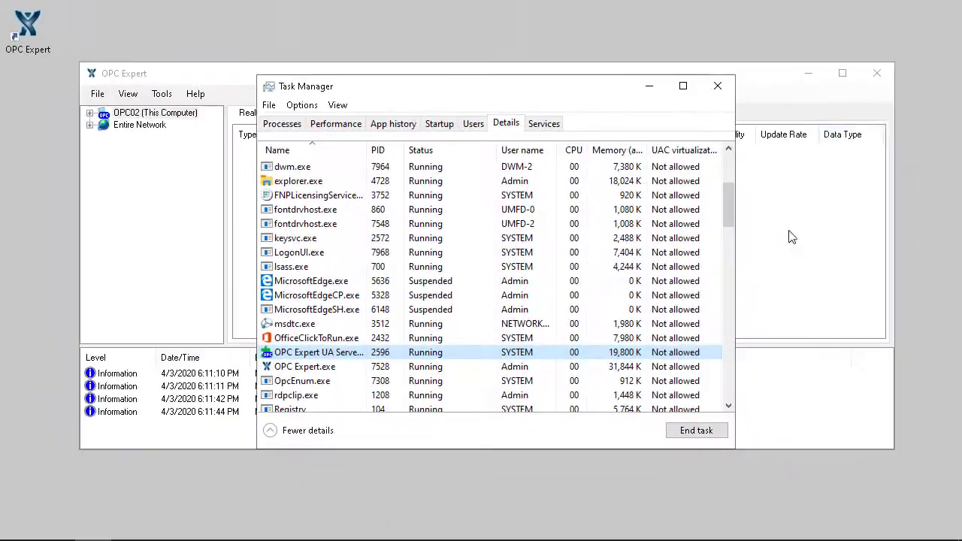
# Close the OPC Expert window while its UA Server process keeps running under SYSTEM
pyautogui.click(878, 73)
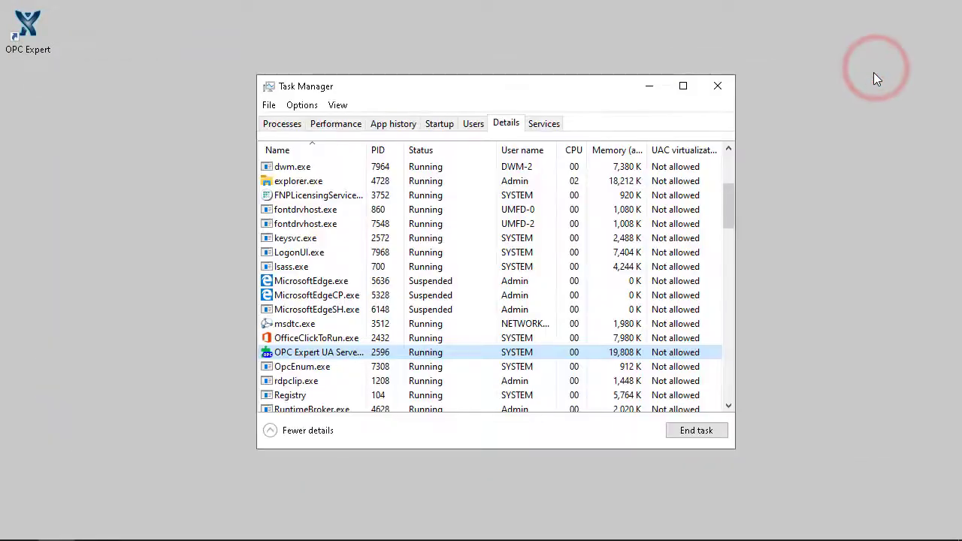